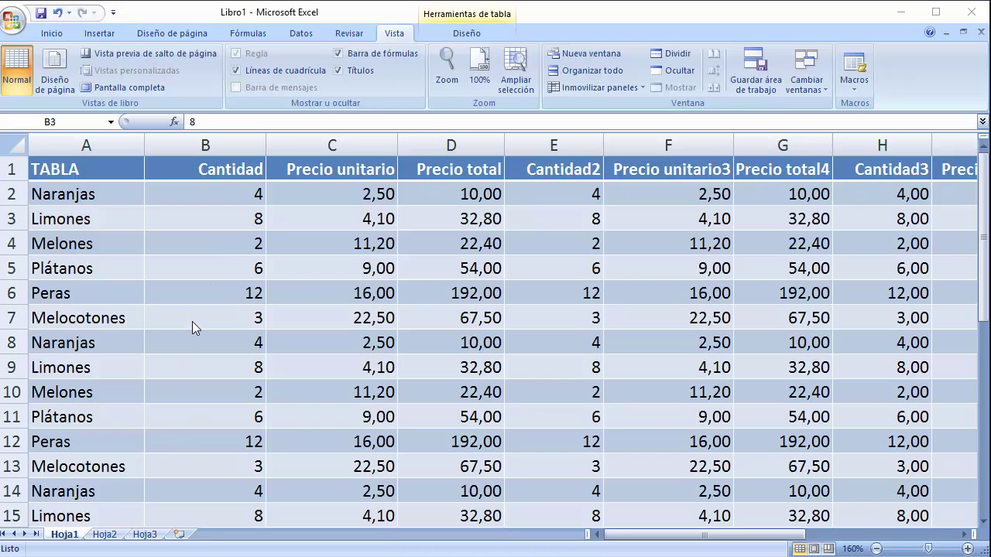
# Scroll down and back up through the fruit price rows
pyautogui.scroll(-3, 194, 325)
pyautogui.scroll(-3, 193, 325)
pyautogui.scroll(-2, 193, 325)
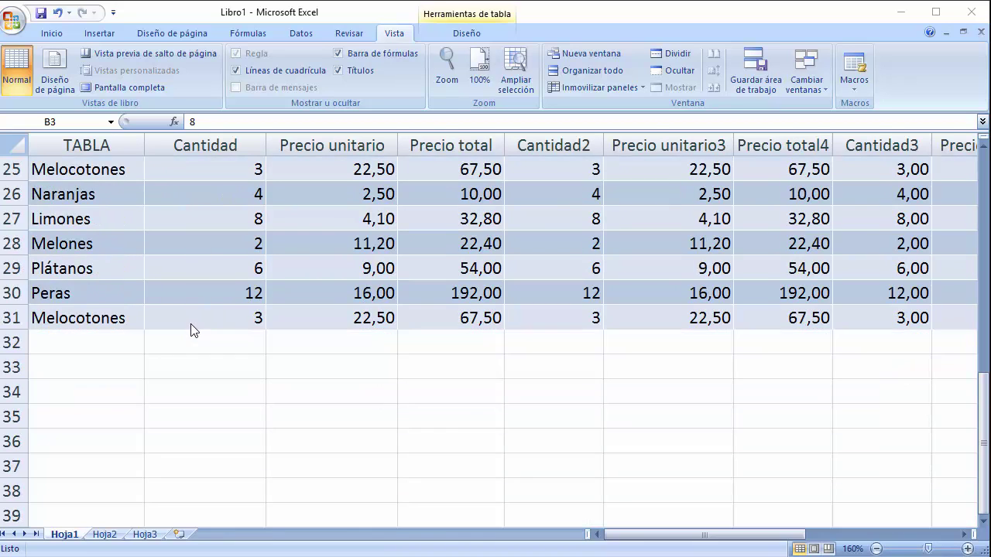
pyautogui.scroll(2, 192, 330)
pyautogui.scroll(4, 192, 330)
pyautogui.scroll(2, 192, 329)
pyautogui.scroll(-2, 191, 338)
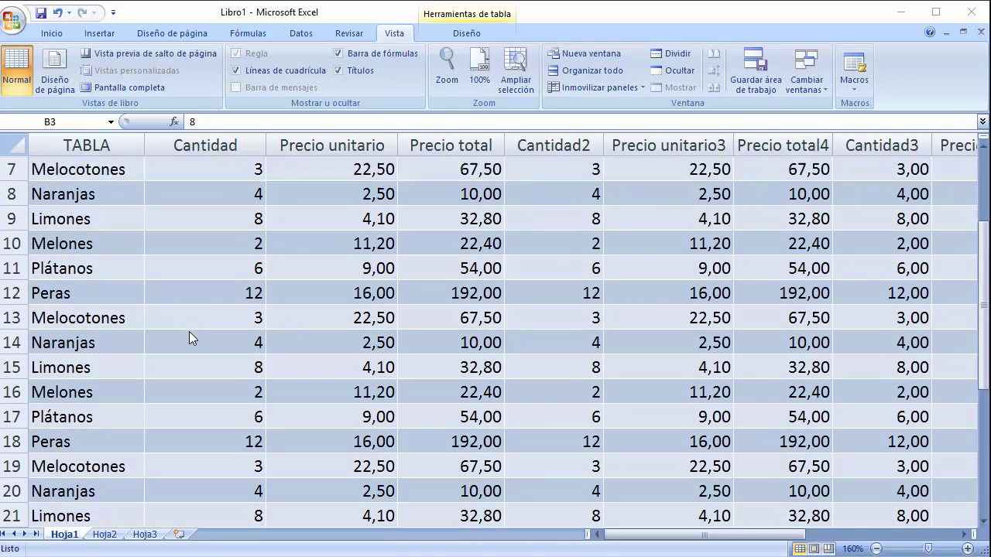
pyautogui.scroll(-1, 189, 332)
pyautogui.scroll(3, 181, 332)
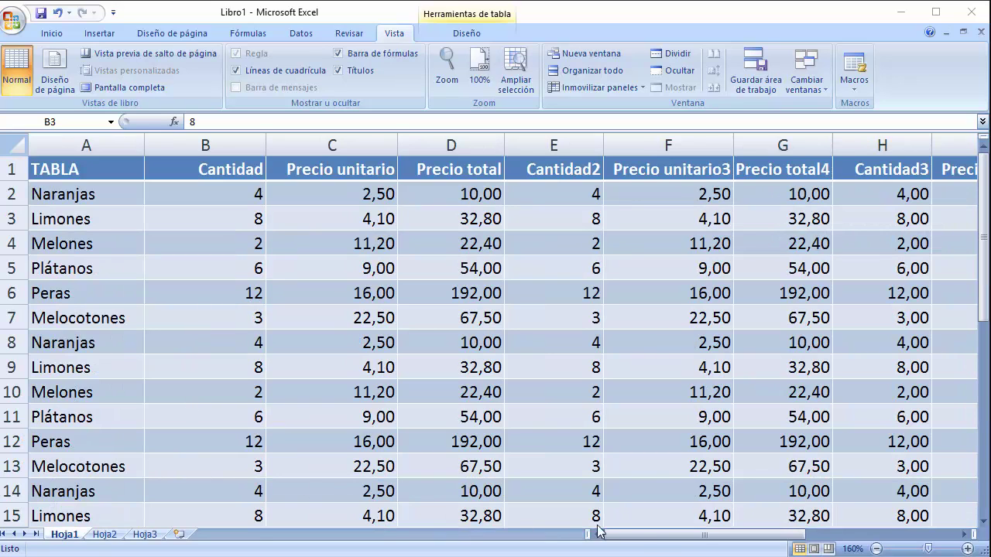
# Select cell B3, page right and back, then show the Inmovilizar paneles options
pyautogui.click(651, 540)
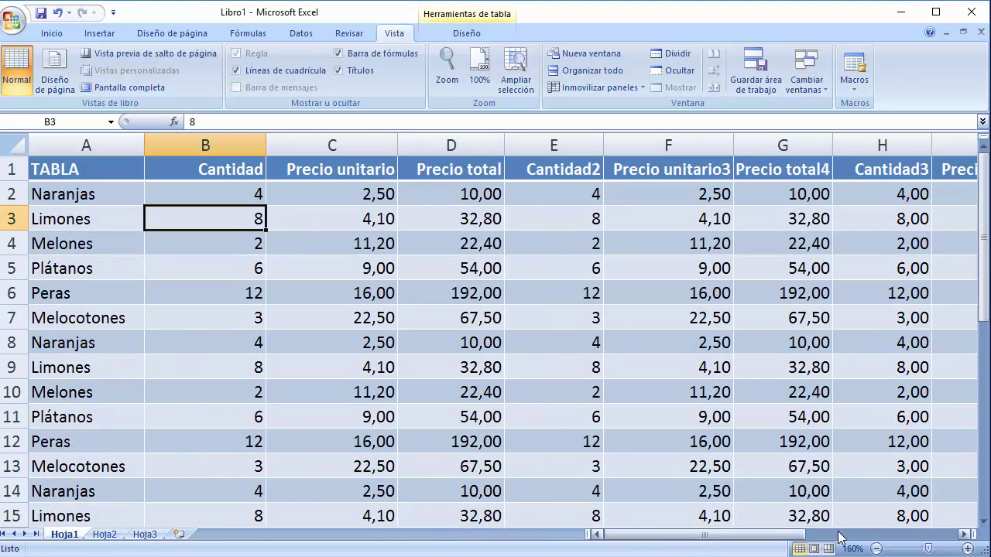
pyautogui.click(839, 537)
pyautogui.click(712, 540)
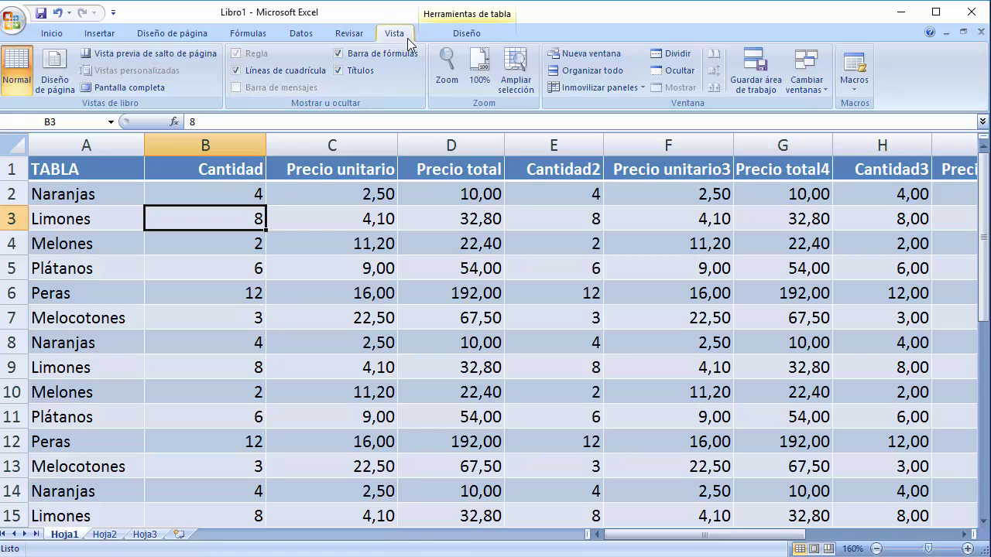
pyautogui.click(623, 89)
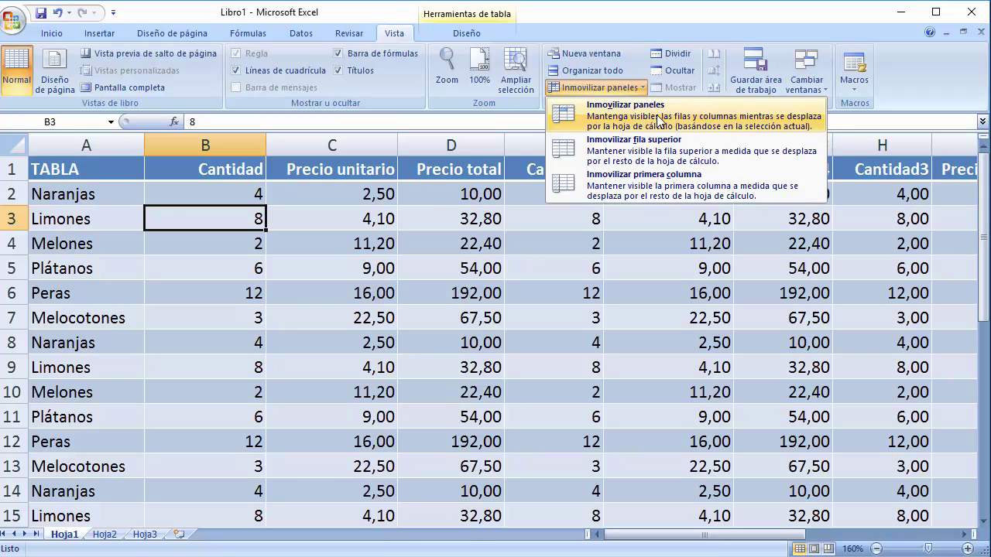
# Freeze row 1 with Inmovilizar fila superior, then move down column B to check it stays fixed
pyautogui.click(651, 155)
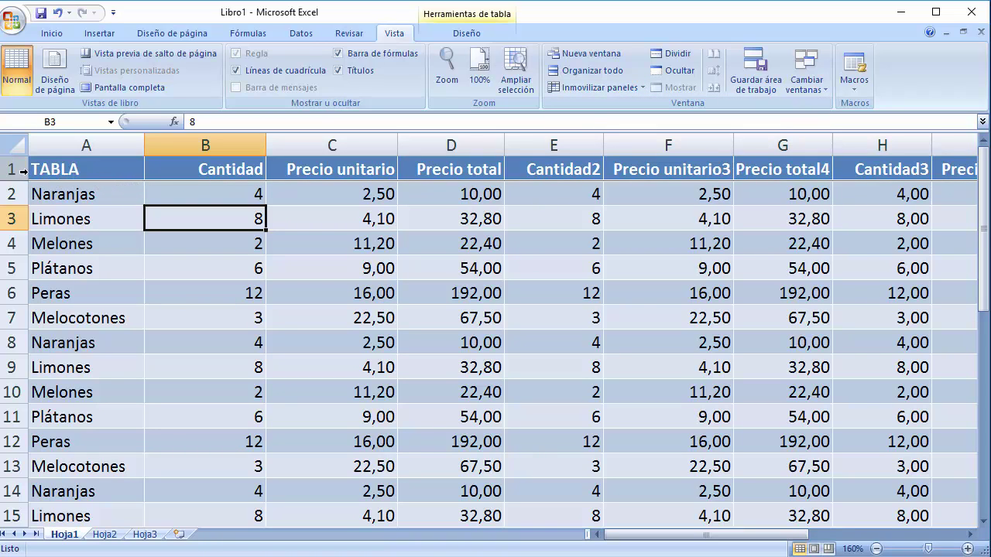
pyautogui.click(194, 195)
pyautogui.click(203, 209)
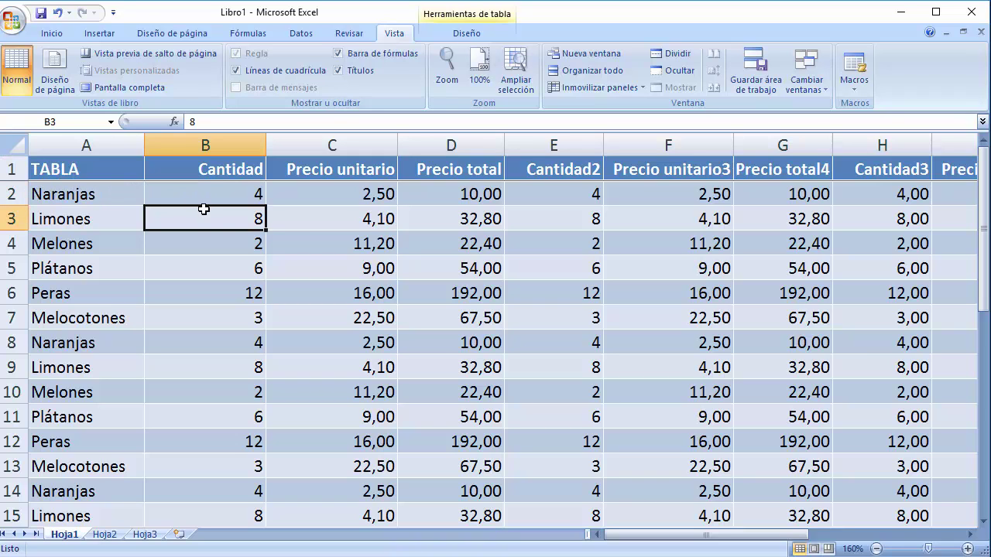
pyautogui.press('Down')
pyautogui.press('Down')
pyautogui.press('Down')
pyautogui.press('Down')
pyautogui.press('Down')
pyautogui.press('Down')
pyautogui.press('Down')
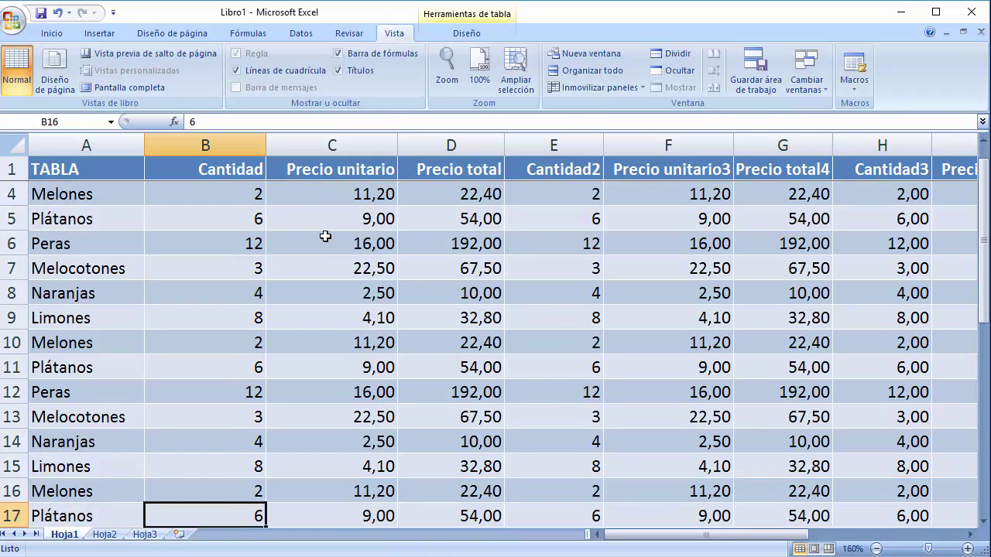
pyautogui.press('Down')
pyautogui.press('Down')
pyautogui.press('Down')
pyautogui.press('Down')
pyautogui.press('Down')
pyautogui.press('Down')
pyautogui.press('Down')
pyautogui.press('Down')
pyautogui.press('Down')
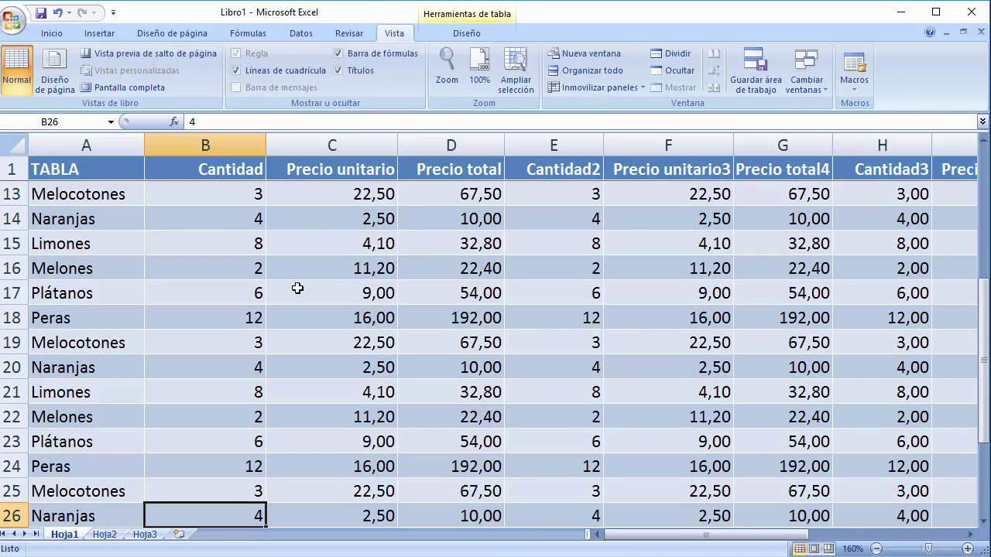
pyautogui.scroll(-1, 255, 353)
pyautogui.scroll(-4, 260, 351)
pyautogui.scroll(3, 260, 351)
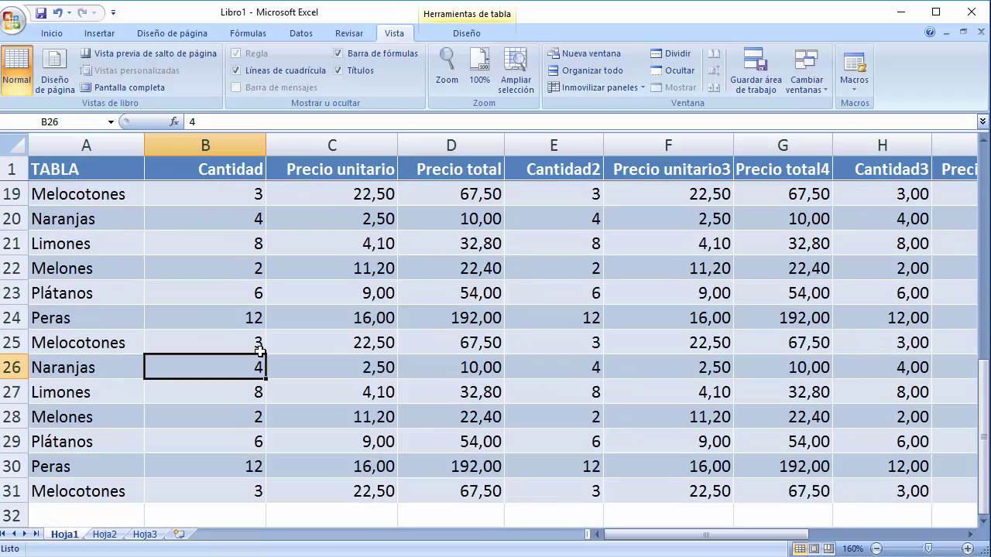
pyautogui.scroll(3, 260, 351)
pyautogui.scroll(3, 260, 349)
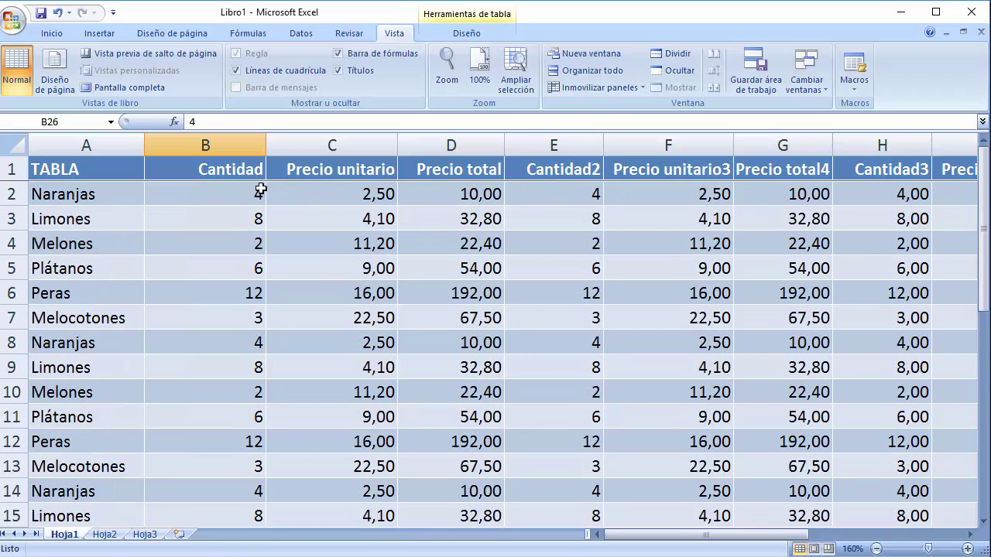
# Freeze column A with Inmovilizar primera columna, then step right along row 2 and back
pyautogui.click(623, 91)
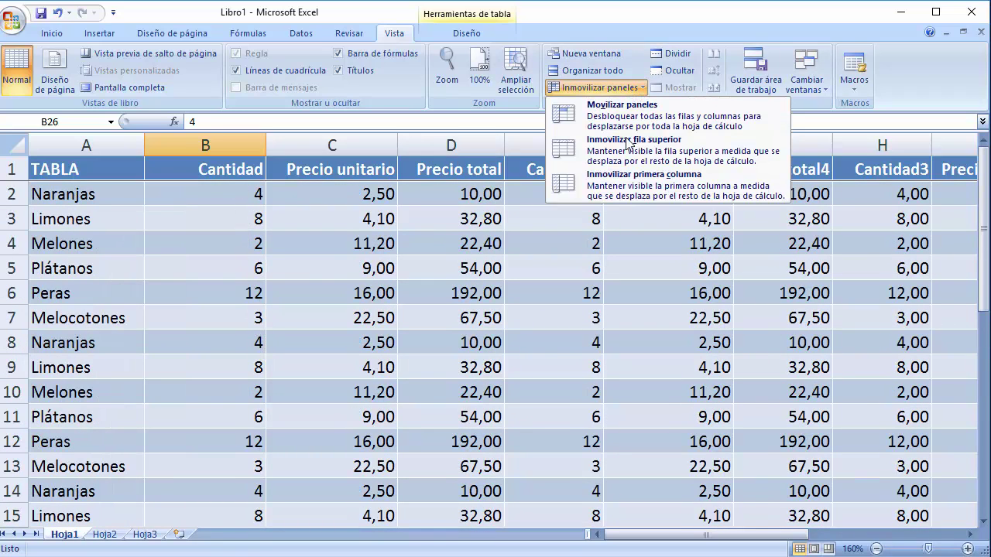
pyautogui.click(623, 192)
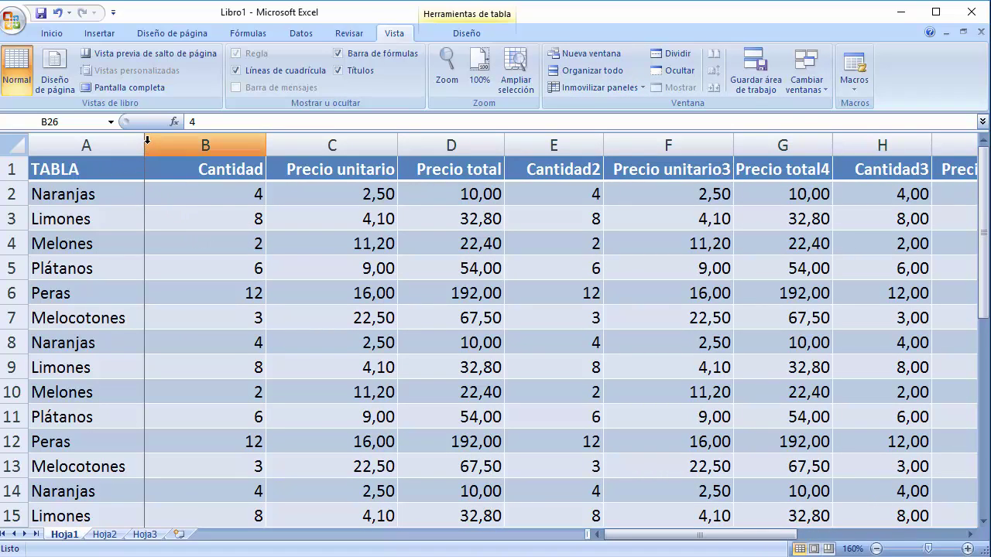
pyautogui.click(208, 193)
pyautogui.press('Right')
pyautogui.press('Right')
pyautogui.press('Right')
pyautogui.press('Right')
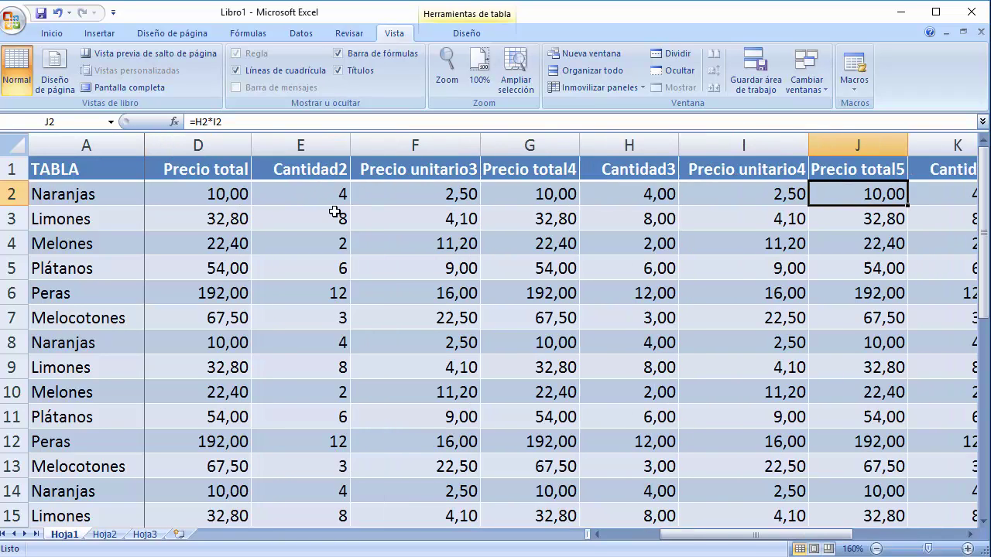
pyautogui.press('Right')
pyautogui.press('Right')
pyautogui.press('Right')
pyautogui.press('Right')
pyautogui.press('Right')
pyautogui.press('Right')
pyautogui.press('Right')
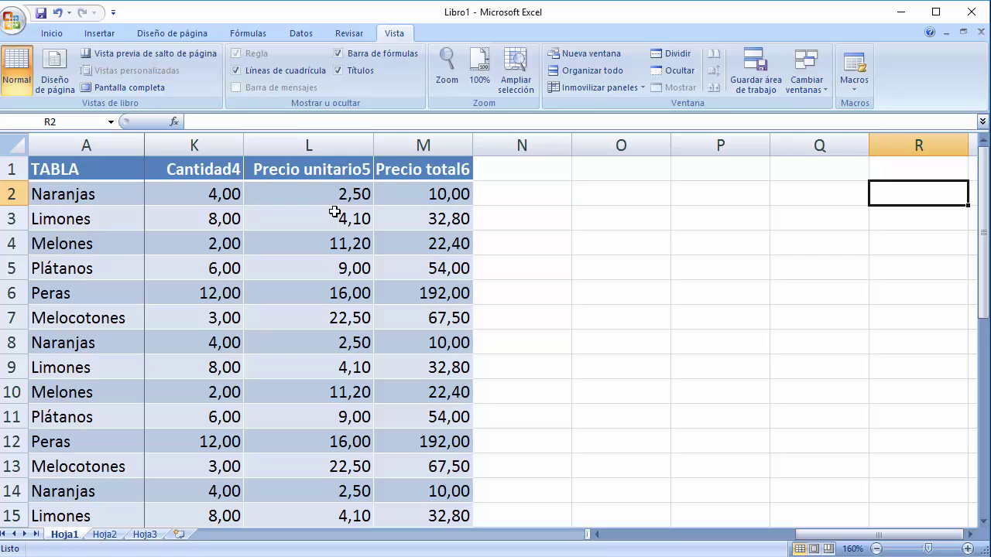
pyautogui.press('Left')
pyautogui.press('Left')
pyautogui.press('Left')
pyautogui.press('Left')
pyautogui.press('Left')
pyautogui.press('Left')
pyautogui.press('Left')
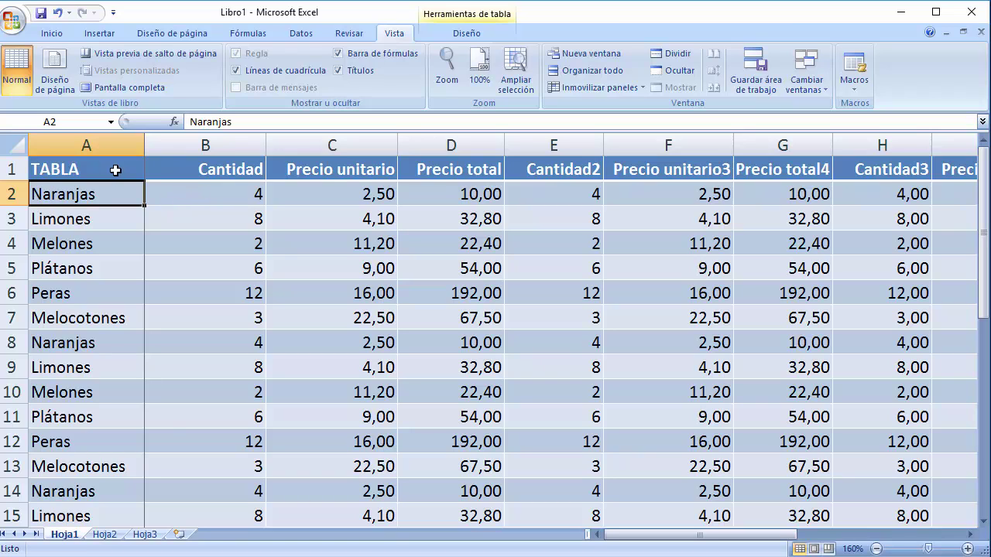
# Select B2 and unfreeze all rows and columns with Movilizar paneles
pyautogui.click(179, 193)
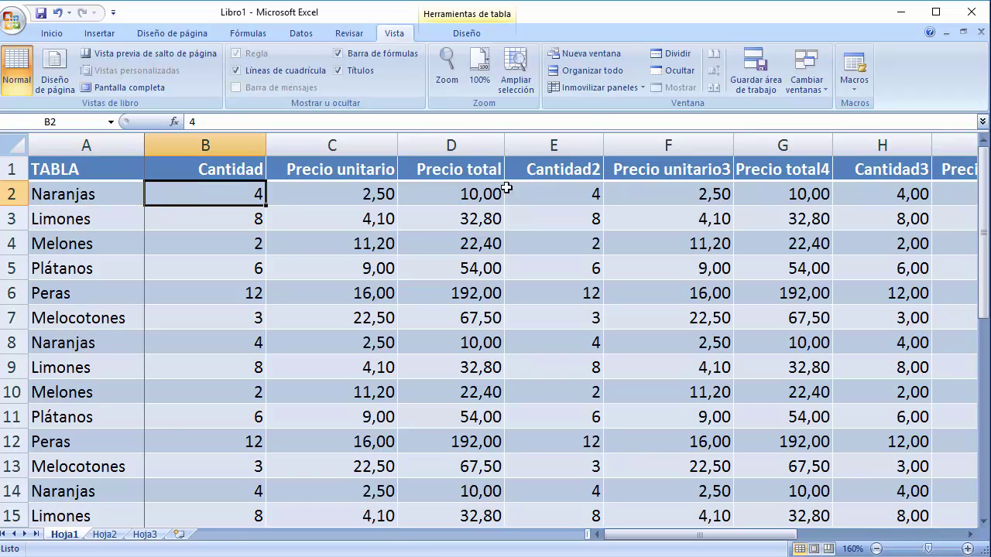
pyautogui.click(610, 90)
pyautogui.click(625, 112)
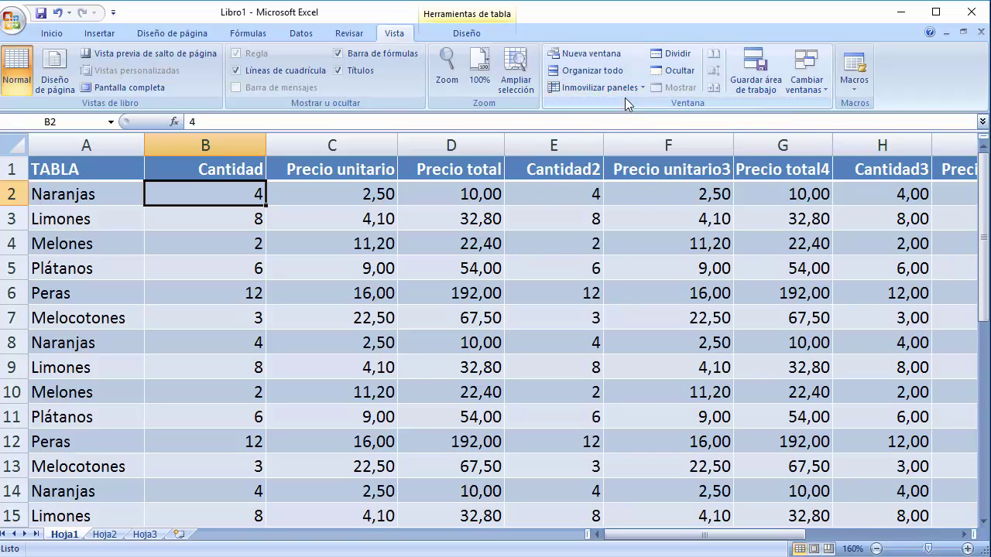
# Freeze the top row again, then release it with Movilizar paneles
pyautogui.click(612, 88)
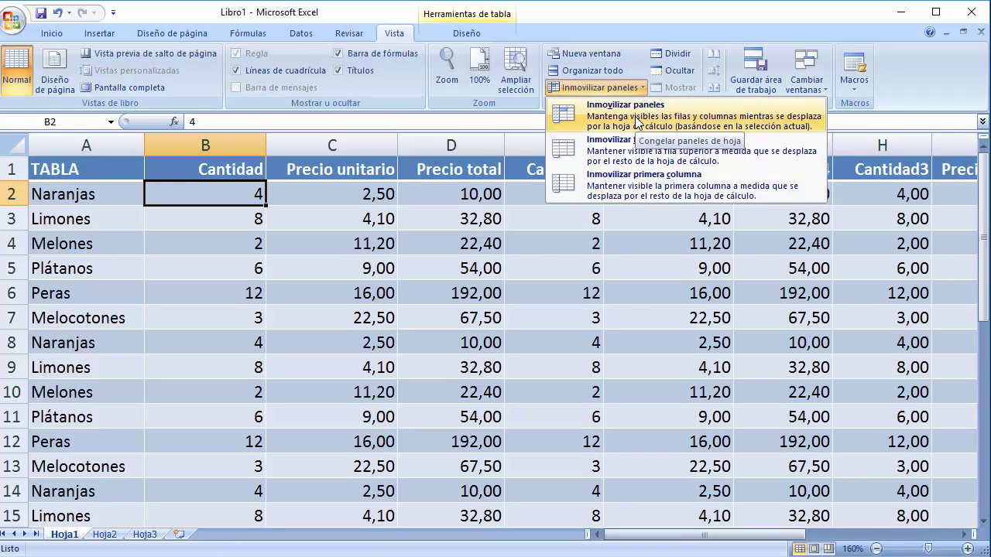
pyautogui.click(629, 159)
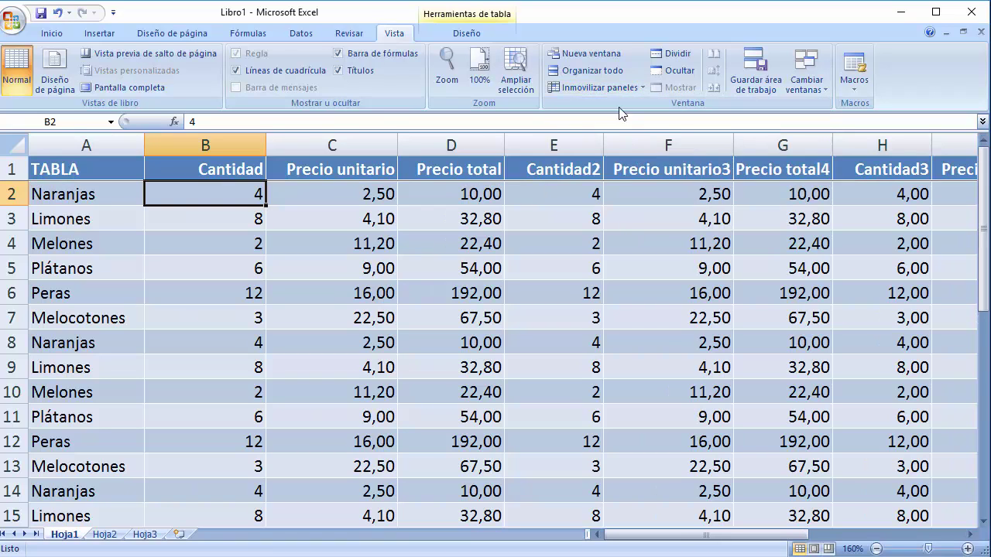
pyautogui.click(631, 88)
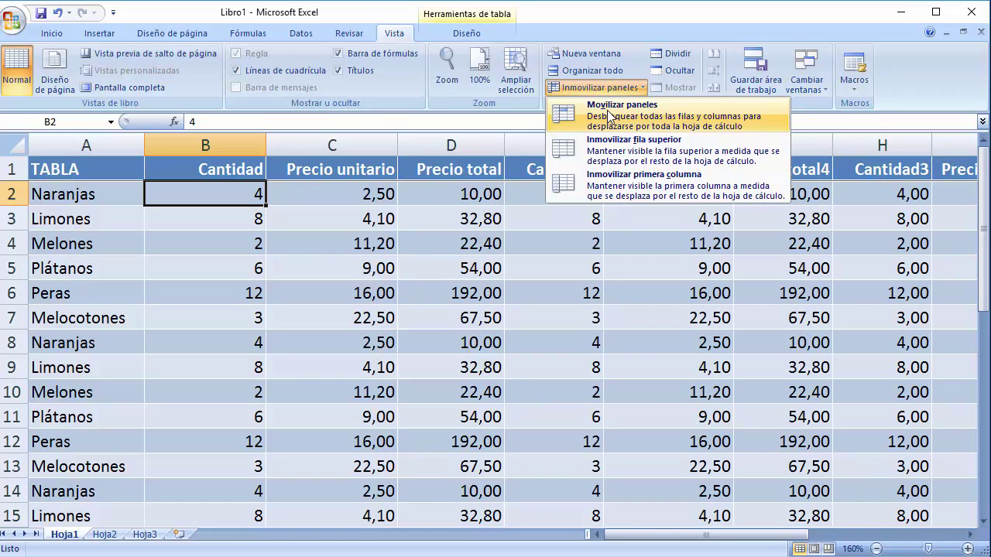
pyautogui.click(617, 117)
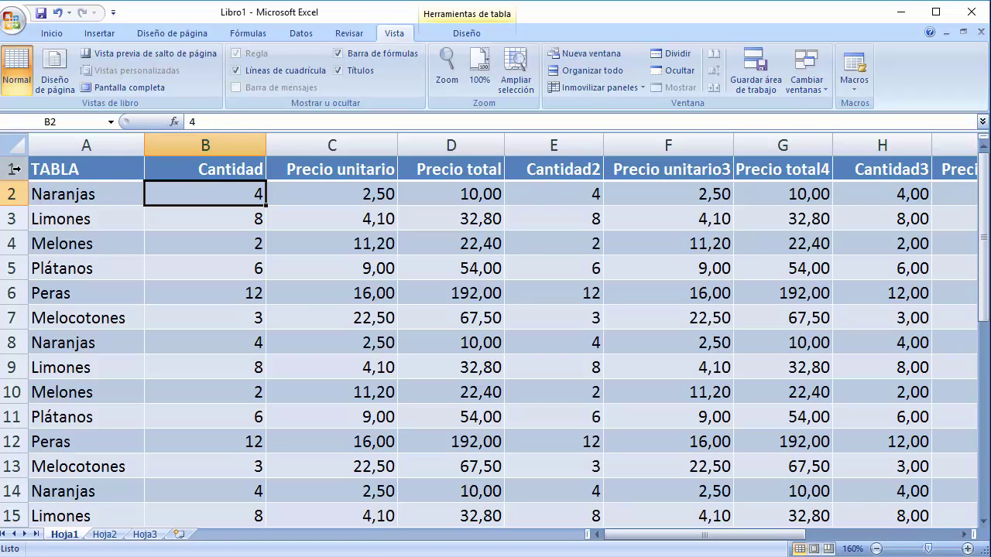
# Freeze panes at B2, then arrow right and down the table and back to the top
pyautogui.click(642, 88)
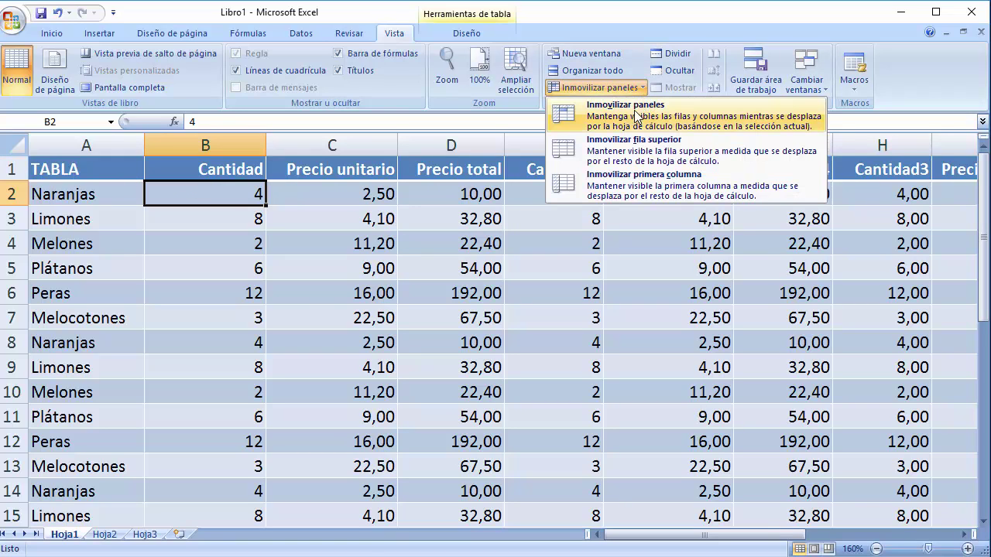
pyautogui.click(624, 118)
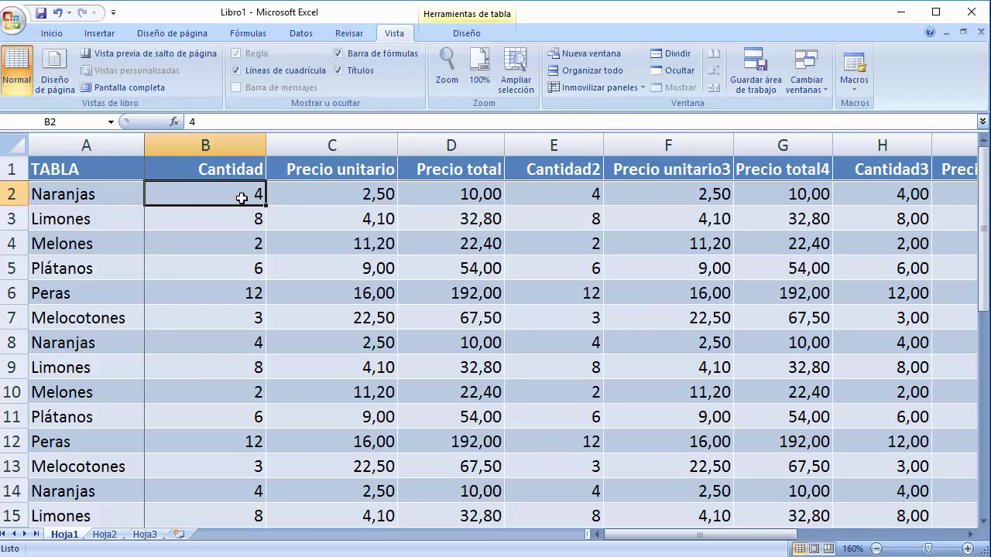
pyautogui.press('Right')
pyautogui.press('Right')
pyautogui.press('Right')
pyautogui.press('Right')
pyautogui.press('Right')
pyautogui.press('Right')
pyautogui.press('Right')
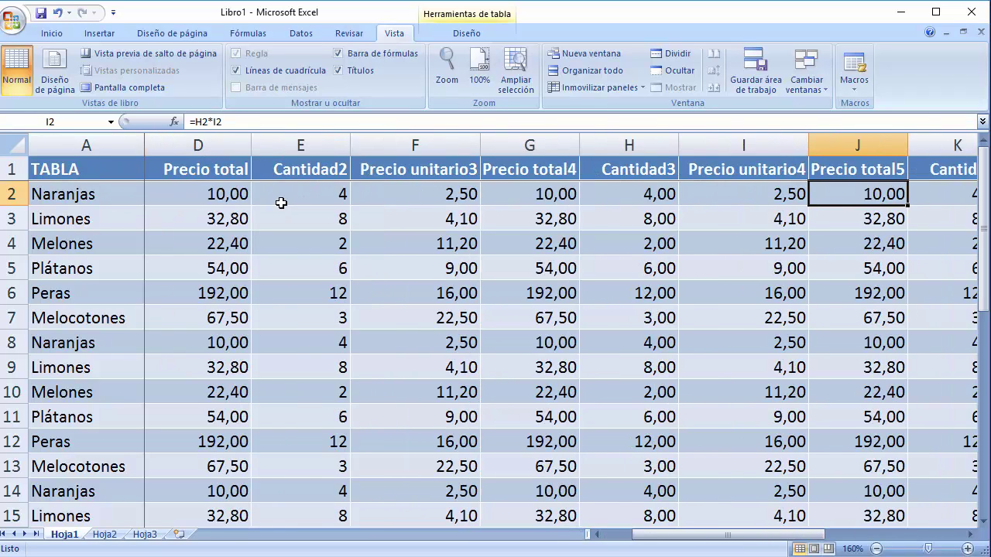
pyautogui.press('Right')
pyautogui.press('Right')
pyautogui.press('Down')
pyautogui.press('Down')
pyautogui.press('Down')
pyautogui.press('Down')
pyautogui.press('Down')
pyautogui.press('Down')
pyautogui.press('Down')
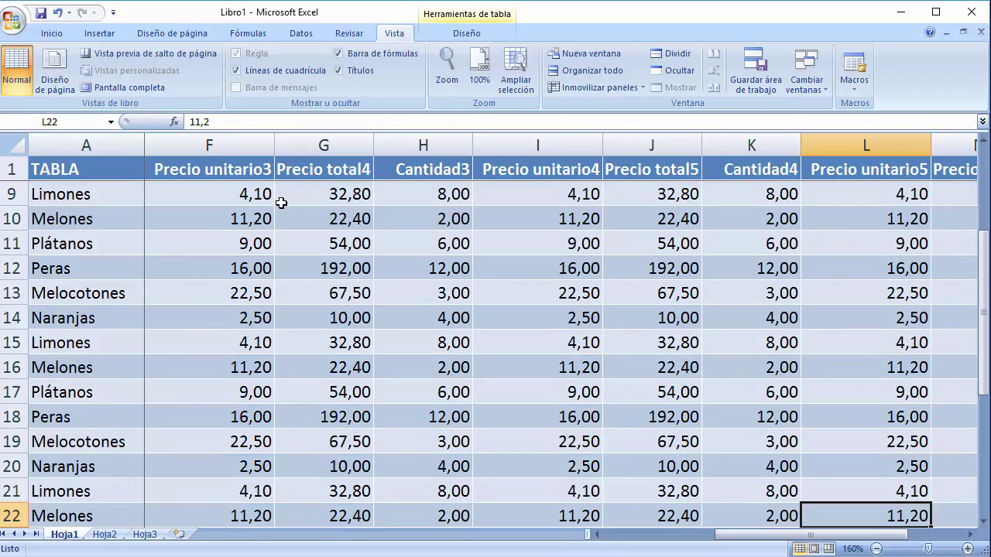
pyautogui.press('Down')
pyautogui.press('Down')
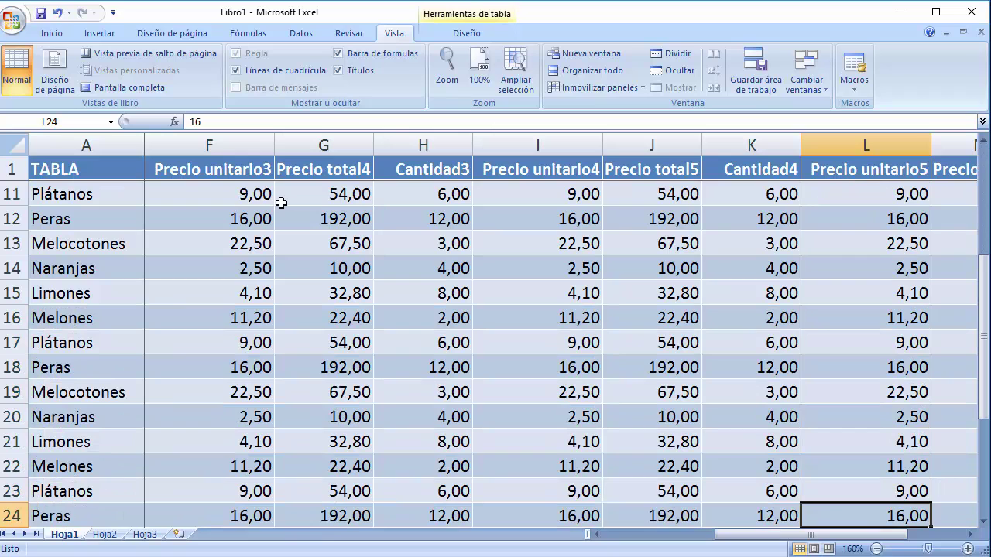
pyautogui.press('Left')
pyautogui.press('Left')
pyautogui.press('Left')
pyautogui.press('Left')
pyautogui.press('Left')
pyautogui.press('Left')
pyautogui.press('Left')
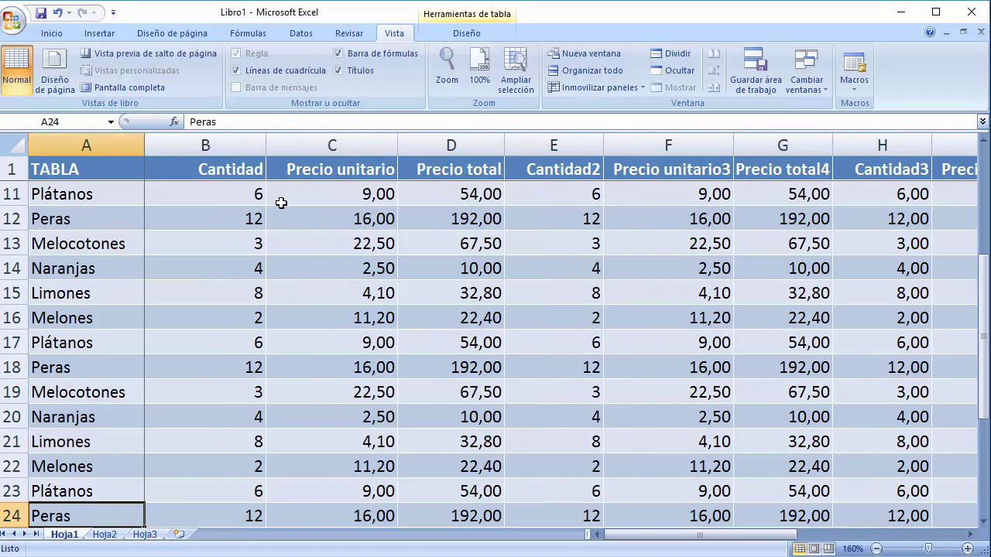
pyautogui.press('Up')
pyautogui.press('Up')
pyautogui.press('Up')
pyautogui.press('Up')
pyautogui.press('Up')
pyautogui.press('Up')
pyautogui.press('Up')
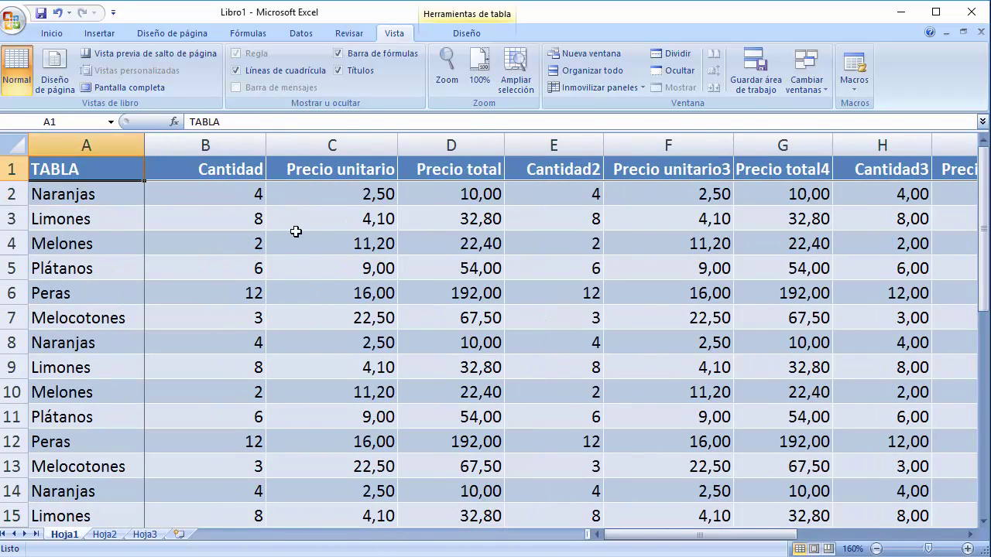
# Release the frozen panes with Movilizar paneles and select cell B2
pyautogui.click(594, 87)
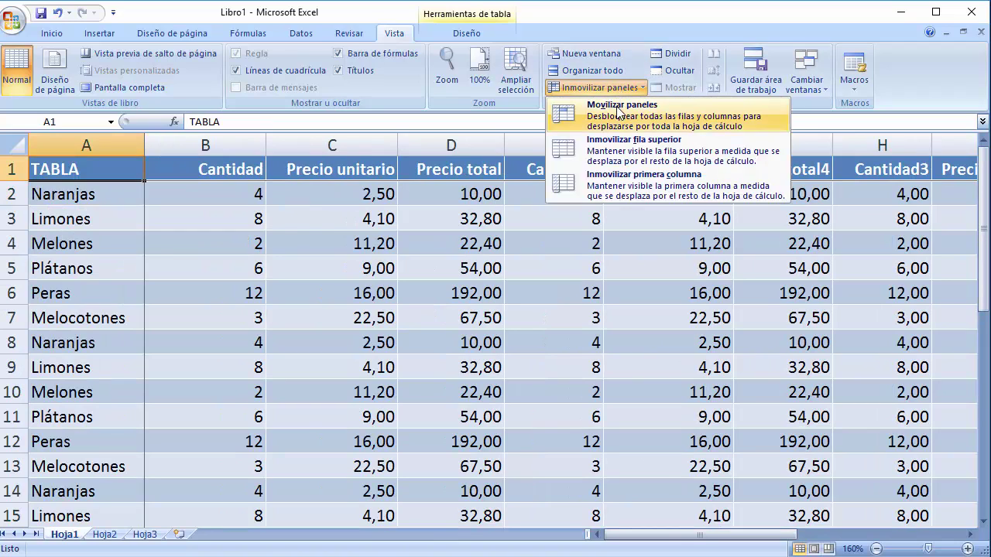
pyautogui.click(612, 101)
pyautogui.click(201, 192)
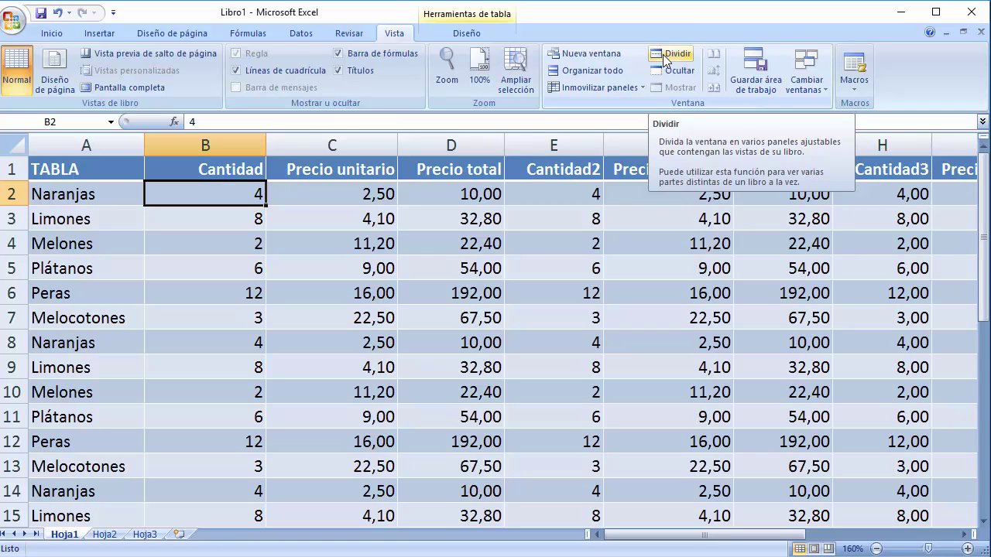
# Split the window at D7 with Dividir and browse the Precio unitario and Precio total4 columns
pyautogui.click(474, 318)
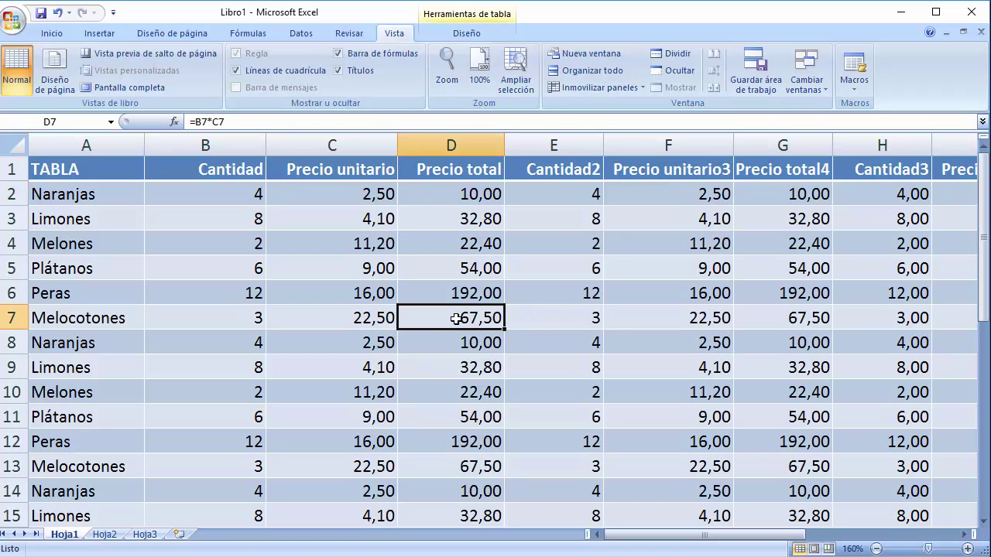
pyautogui.click(678, 56)
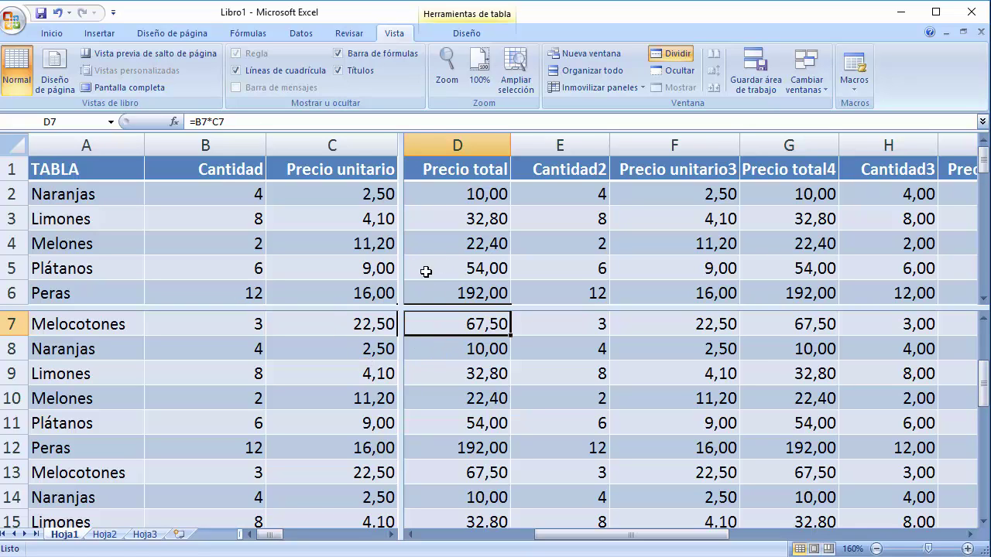
pyautogui.click(330, 253)
pyautogui.press('Down')
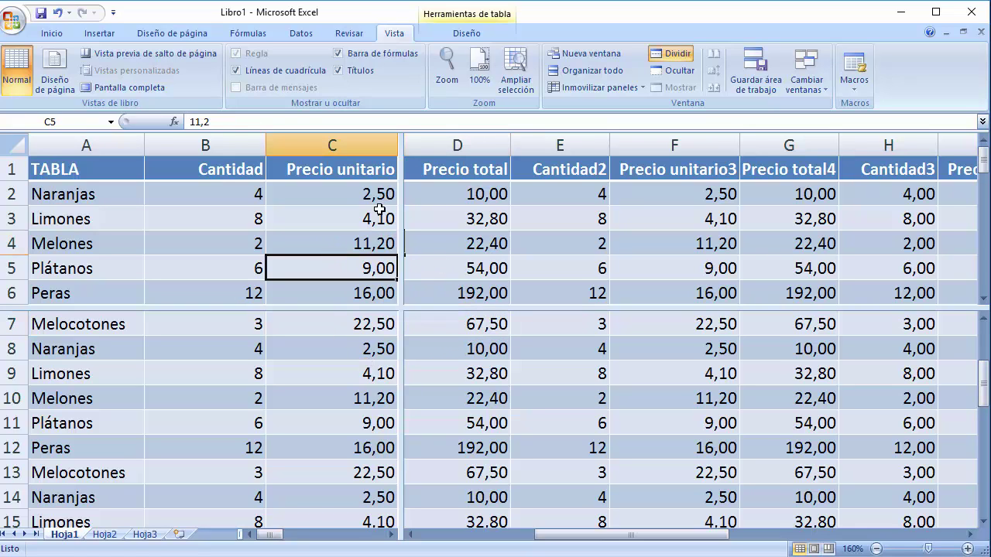
pyautogui.press('Down')
pyautogui.press('Down')
pyautogui.press('Down')
pyautogui.press('Down')
pyautogui.press('Down')
pyautogui.press('Down')
pyautogui.press('Down')
pyautogui.press('Right')
pyautogui.press('Right')
pyautogui.press('Right')
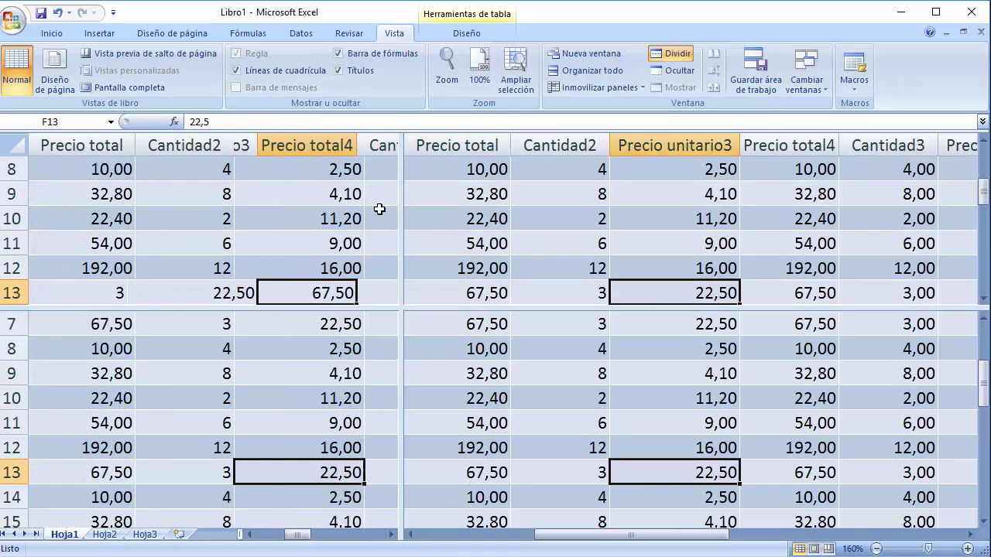
pyautogui.press('Right')
pyautogui.press('Right')
pyautogui.press('Right')
pyautogui.press('Left')
pyautogui.press('Left')
pyautogui.press('Up')
pyautogui.press('Up')
pyautogui.press('Up')
pyautogui.press('Up')
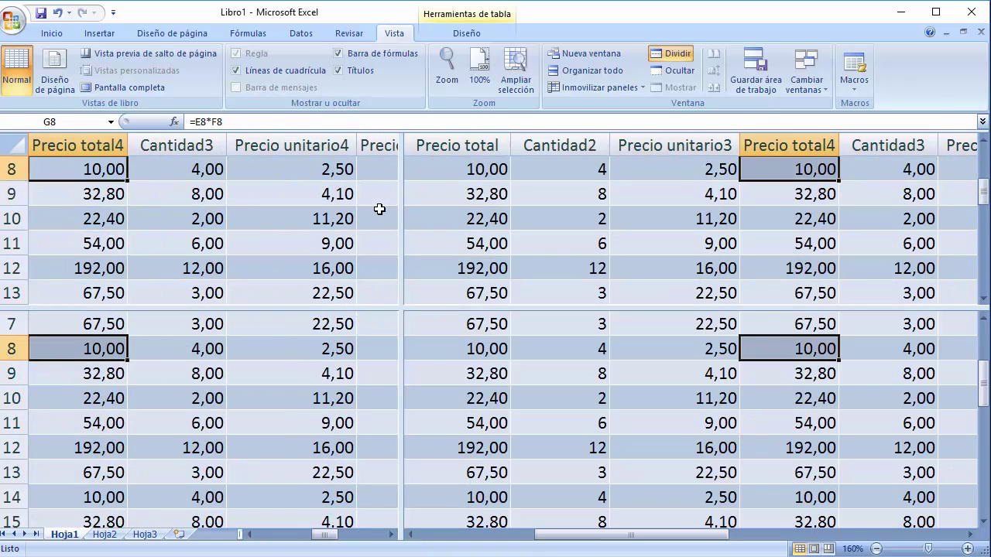
pyautogui.press('Up')
pyautogui.press('Up')
pyautogui.press('Up')
pyautogui.press('Up')
# Move through Cantidad2, Precio unitario5 and Precio total5 in another pane, up to TABLA in A1
pyautogui.click(586, 218)
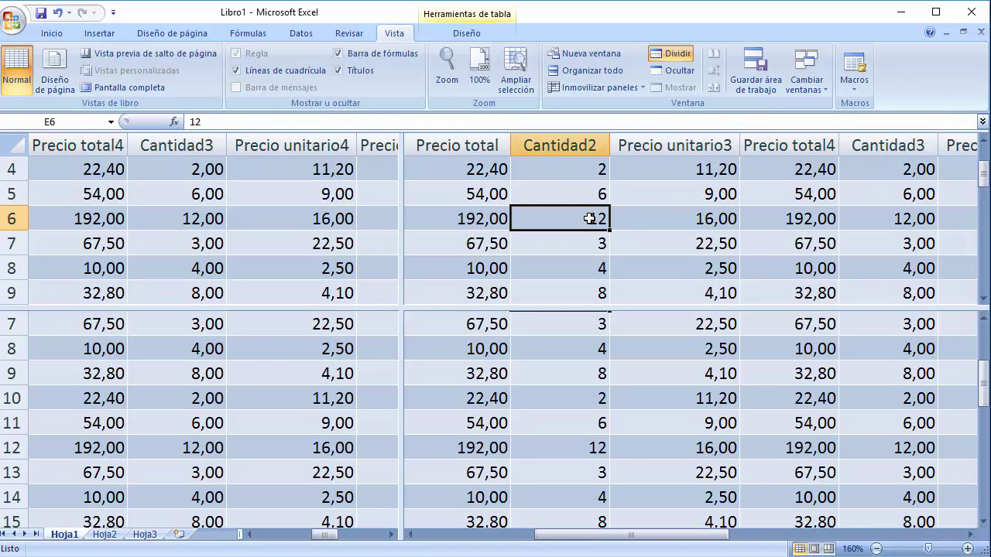
pyautogui.press('Down')
pyautogui.press('Down')
pyautogui.press('Down')
pyautogui.press('Down')
pyautogui.press('Down')
pyautogui.press('Down')
pyautogui.press('Down')
pyautogui.press('Down')
pyautogui.press('Right')
pyautogui.press('Right')
pyautogui.press('Right')
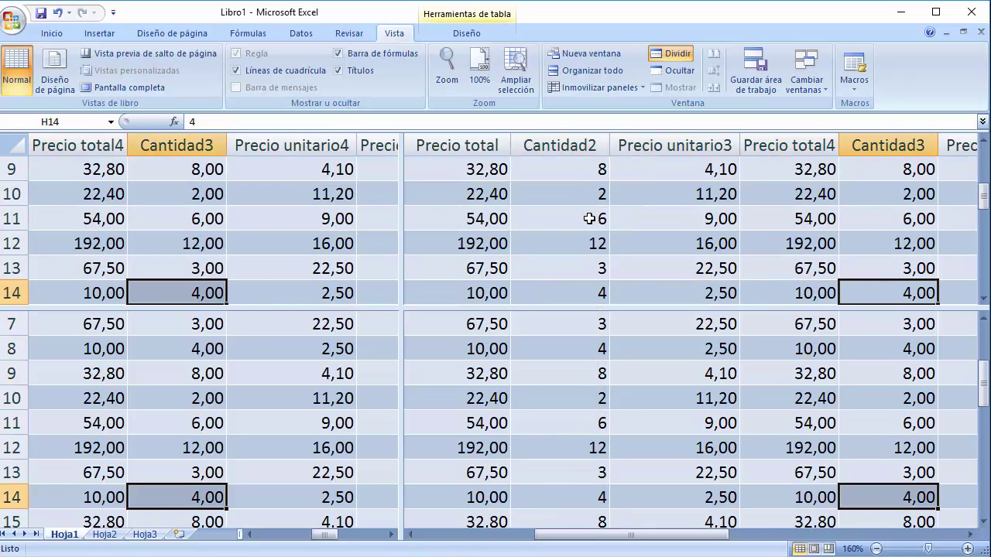
pyautogui.press('Right')
pyautogui.press('Right')
pyautogui.press('Right')
pyautogui.press('Right')
pyautogui.click(662, 442)
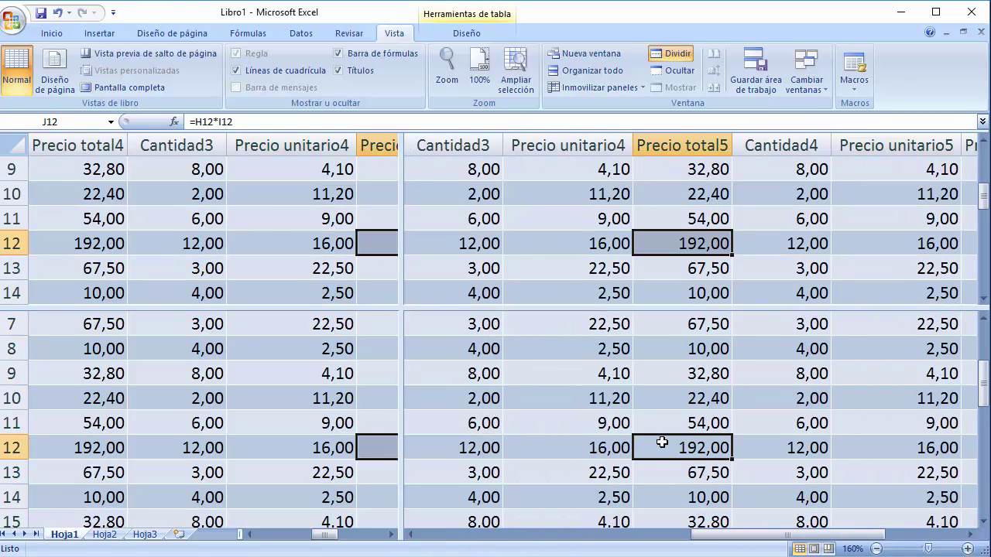
pyautogui.press('Up')
pyautogui.press('Up')
pyautogui.press('Up')
pyautogui.press('Up')
pyautogui.press('Up')
pyautogui.press('Up')
pyautogui.press('Up')
pyautogui.press('Up')
pyautogui.press('Up')
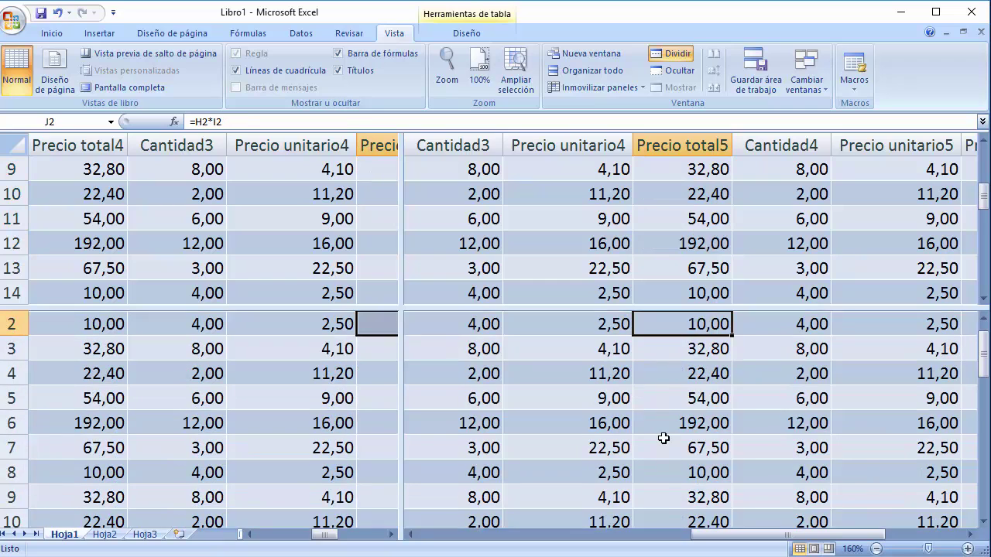
pyautogui.press('Up')
pyautogui.press('Left')
pyautogui.press('Left')
pyautogui.press('Left')
pyautogui.press('Left')
pyautogui.press('Left')
pyautogui.press('Left')
pyautogui.press('Left')
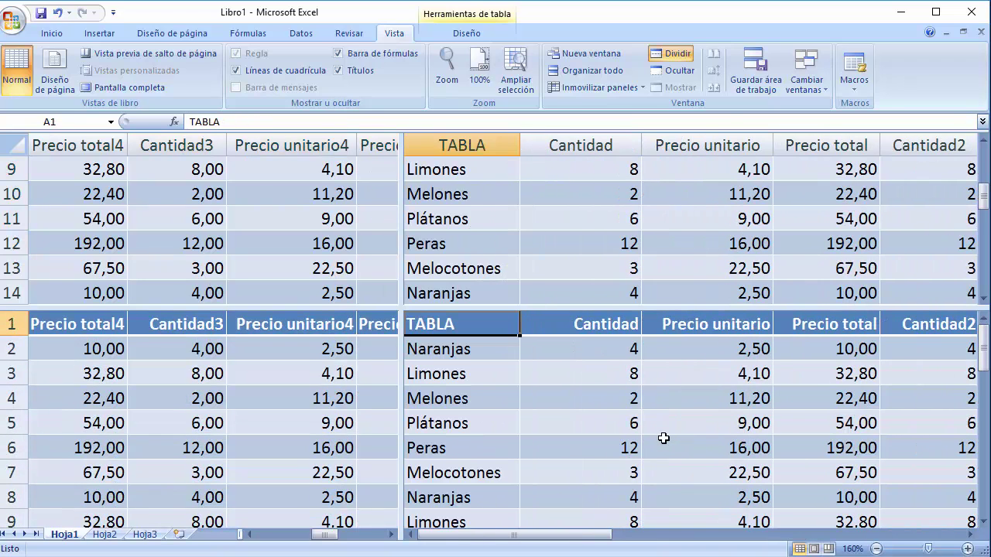
# From a Precio unitario4 value, jump up to the header row and left to Cantidad
pyautogui.click(334, 292)
pyautogui.press('Up')
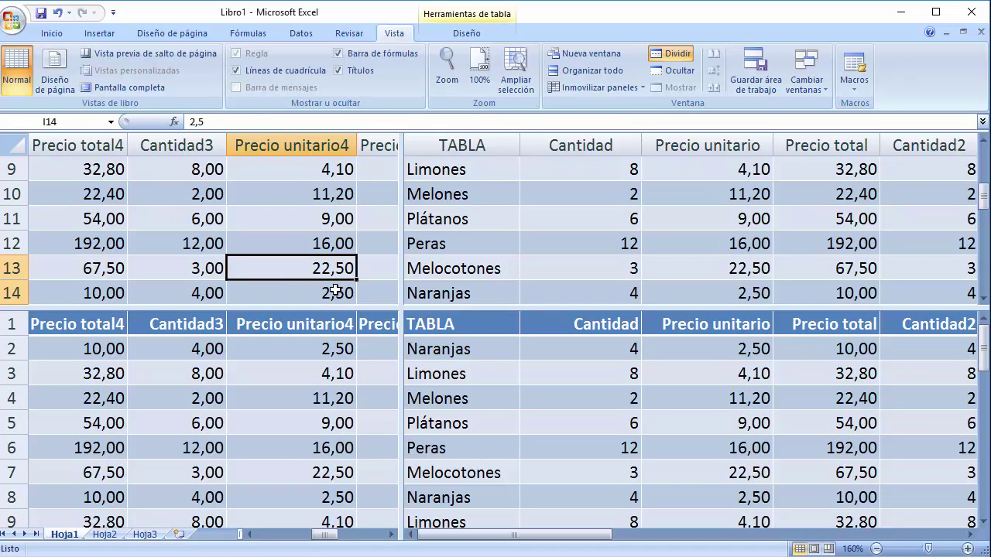
pyautogui.hotkey('ctrl', 'Up')
pyautogui.press('Left')
pyautogui.press('Left')
pyautogui.press('Left')
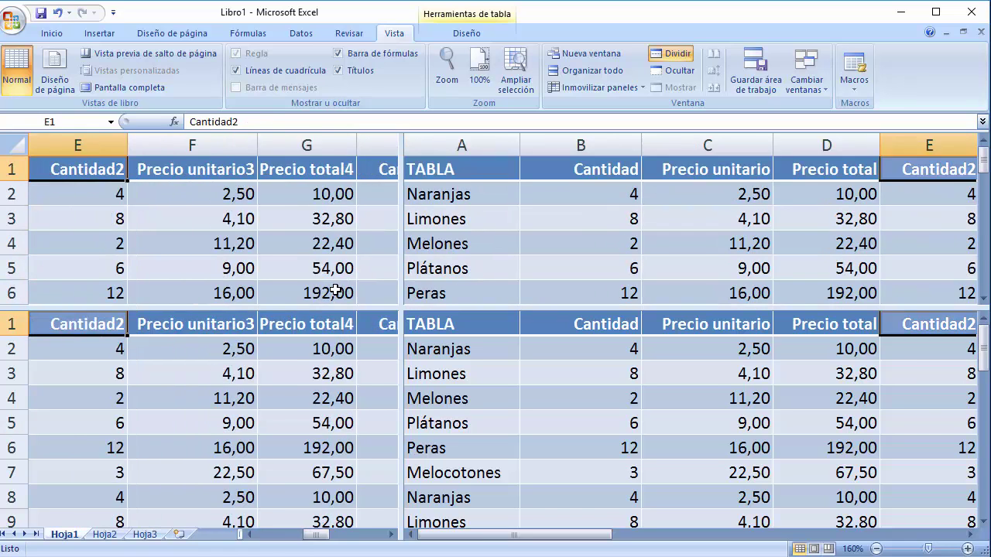
pyautogui.press('Left')
pyautogui.press('Left')
pyautogui.press('Left')
pyautogui.press('Left')
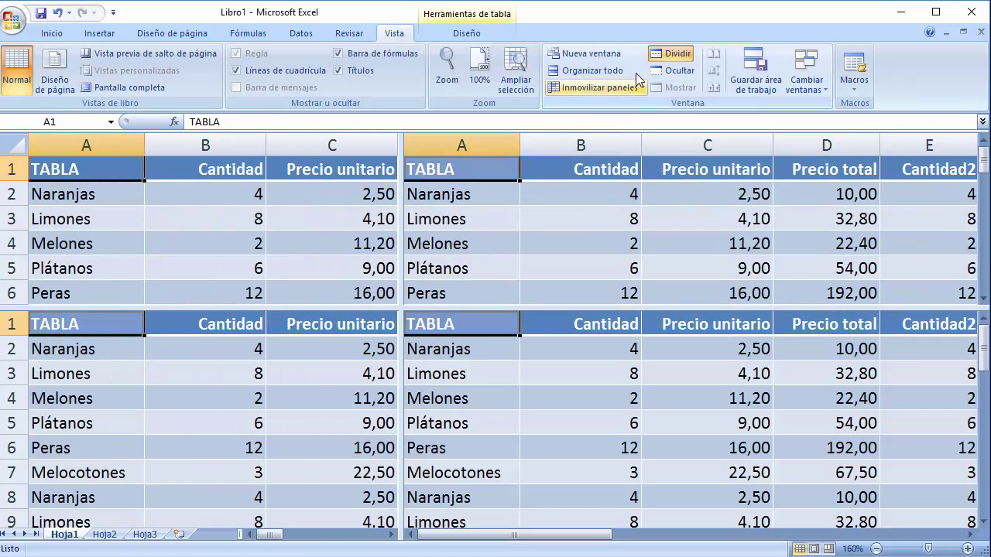
# Remove the Dividir split and freeze panes at B2
pyautogui.click(673, 56)
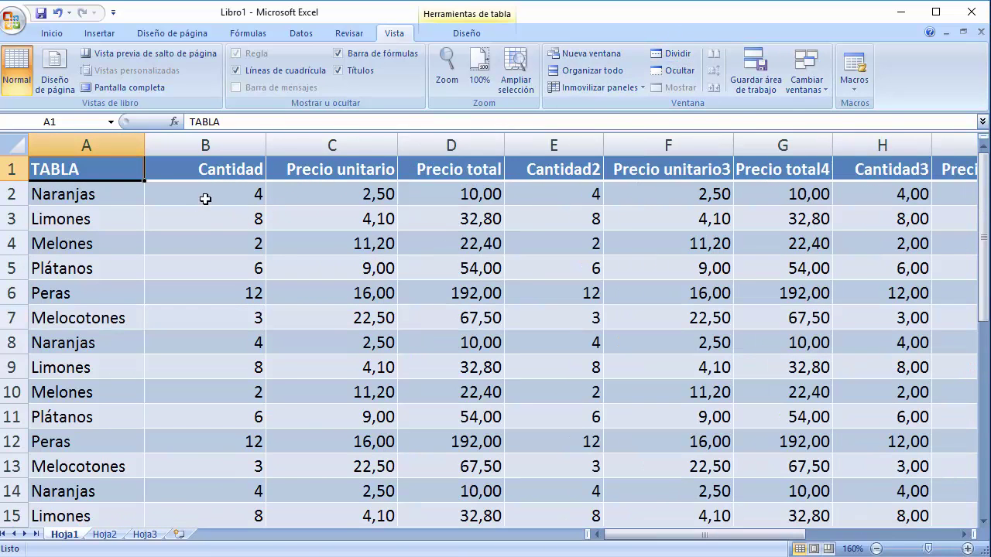
pyautogui.click(214, 197)
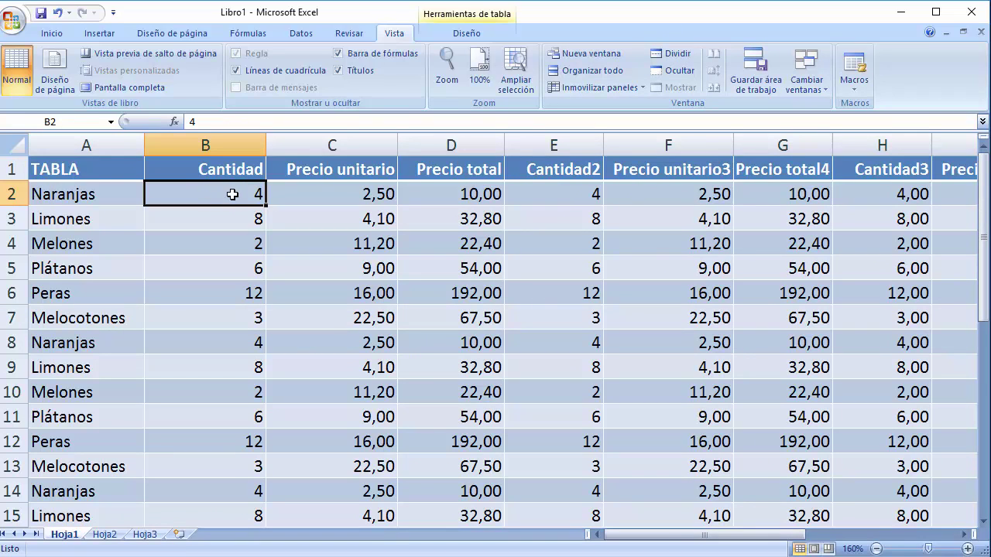
pyautogui.click(627, 88)
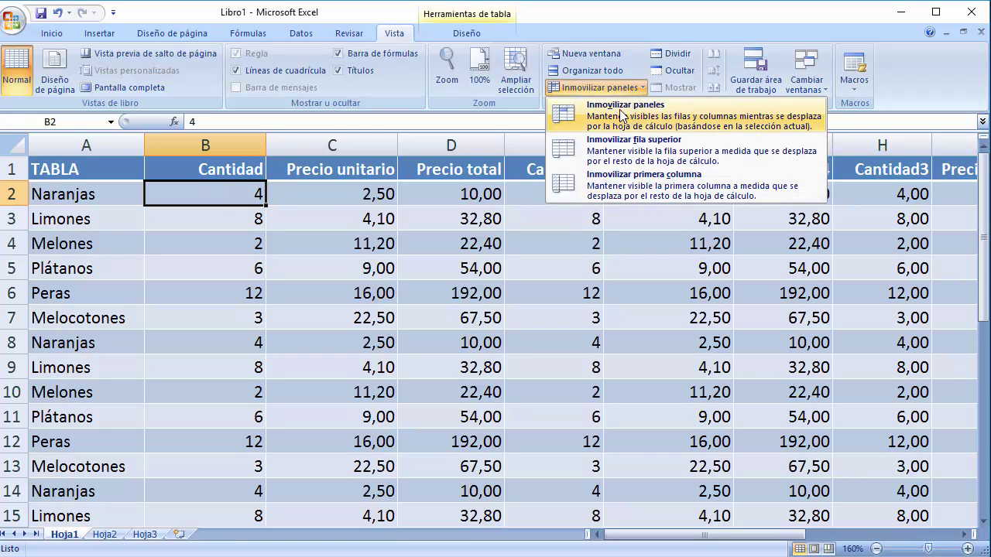
pyautogui.click(623, 115)
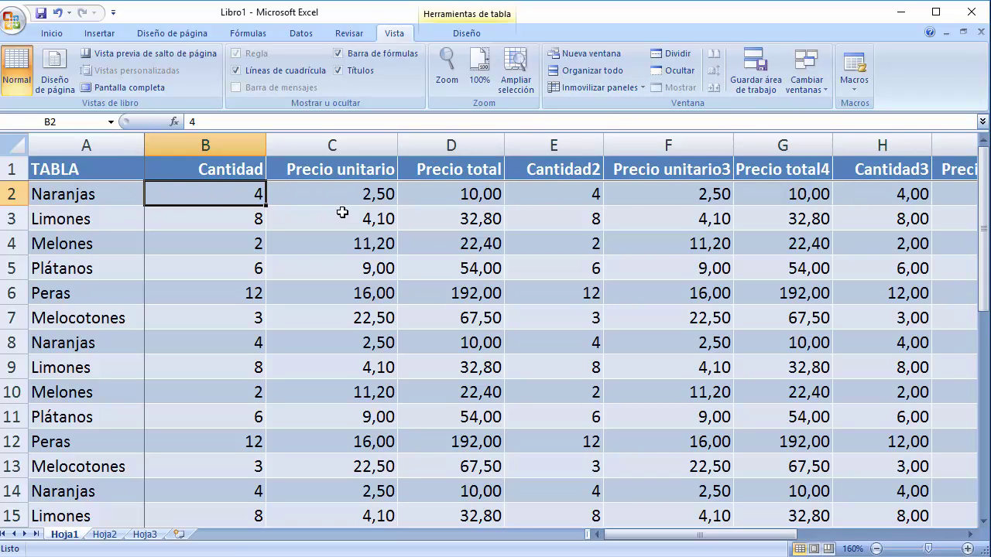
# Arrow right and down the table, then return to TABLA in A1 to test the freeze
pyautogui.press('Right')
pyautogui.press('Right')
pyautogui.press('Right')
pyautogui.press('Right')
pyautogui.press('Right')
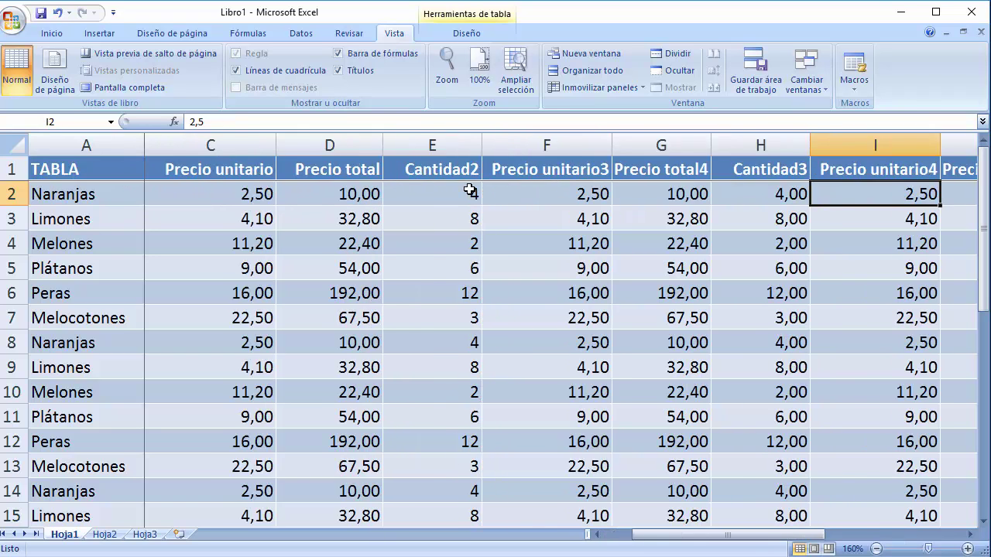
pyautogui.press('Down')
pyautogui.press('Down')
pyautogui.press('Down')
pyautogui.press('Down')
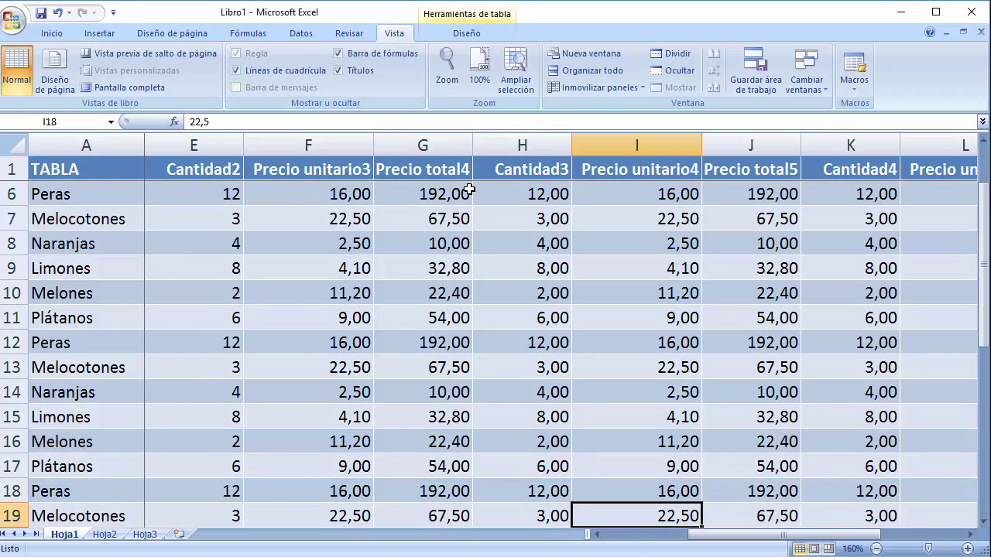
pyautogui.press('Down')
pyautogui.press('Down')
pyautogui.press('Down')
pyautogui.press('Down')
pyautogui.press('Down')
pyautogui.press('Down')
pyautogui.press('Down')
pyautogui.press('Up')
pyautogui.press('Up')
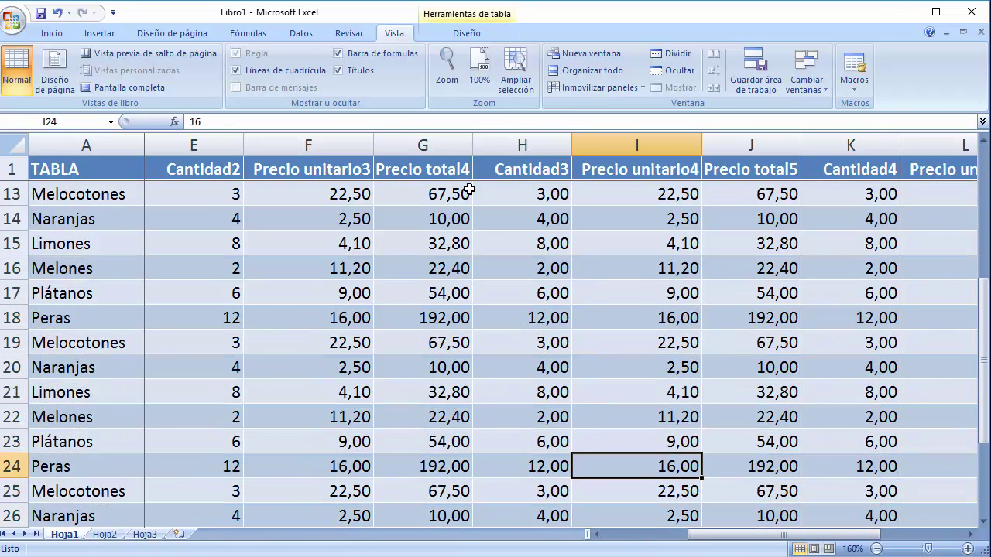
pyautogui.press('Up')
pyautogui.press('Up')
pyautogui.press('Up')
pyautogui.press('Up')
pyautogui.press('Up')
pyautogui.press('Up')
pyautogui.press('Left')
pyautogui.press('Left')
pyautogui.press('Left')
pyautogui.press('Left')
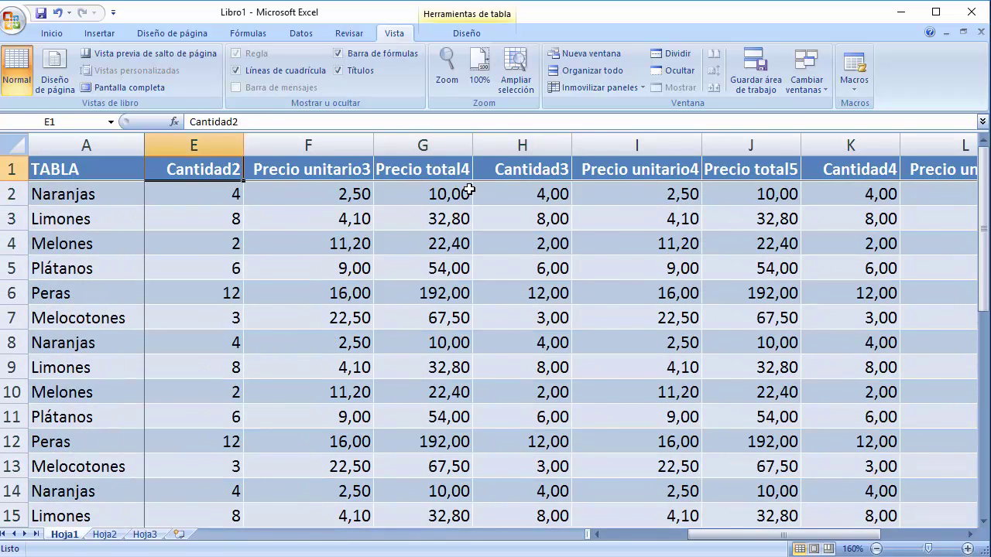
pyautogui.press('Left')
pyautogui.press('Left')
pyautogui.press('Left')
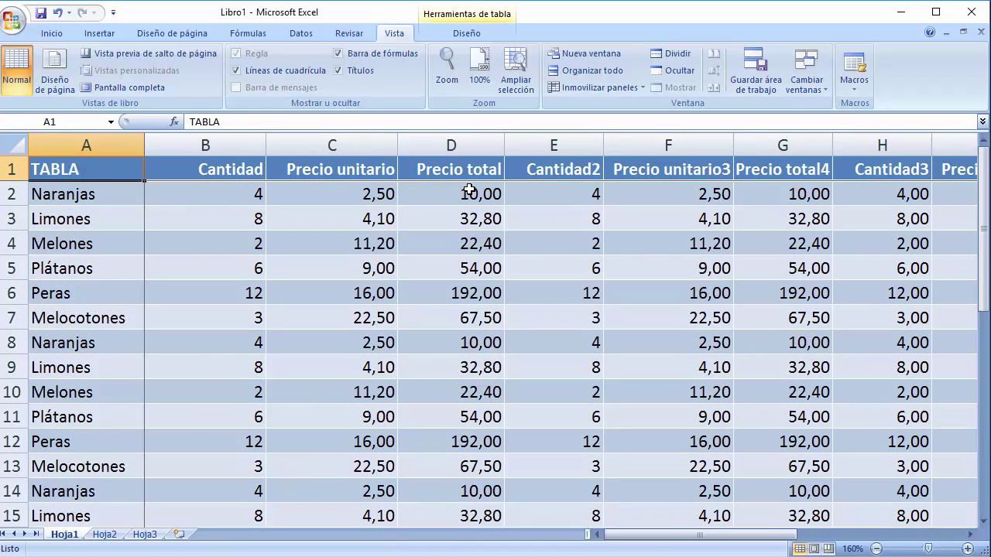